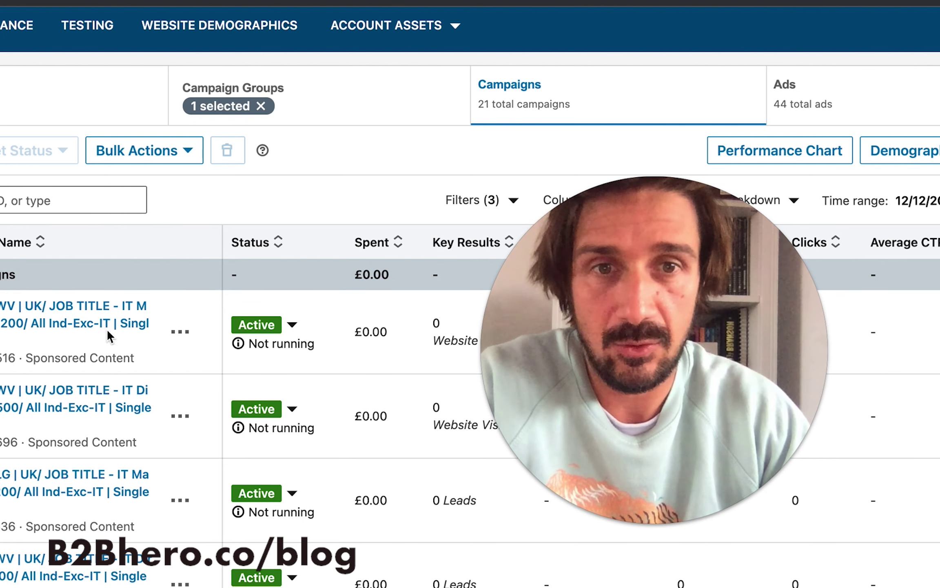
- Open the options menu for the first IT Manager campaign and browse the 21-campaign list
left_click(180, 331)
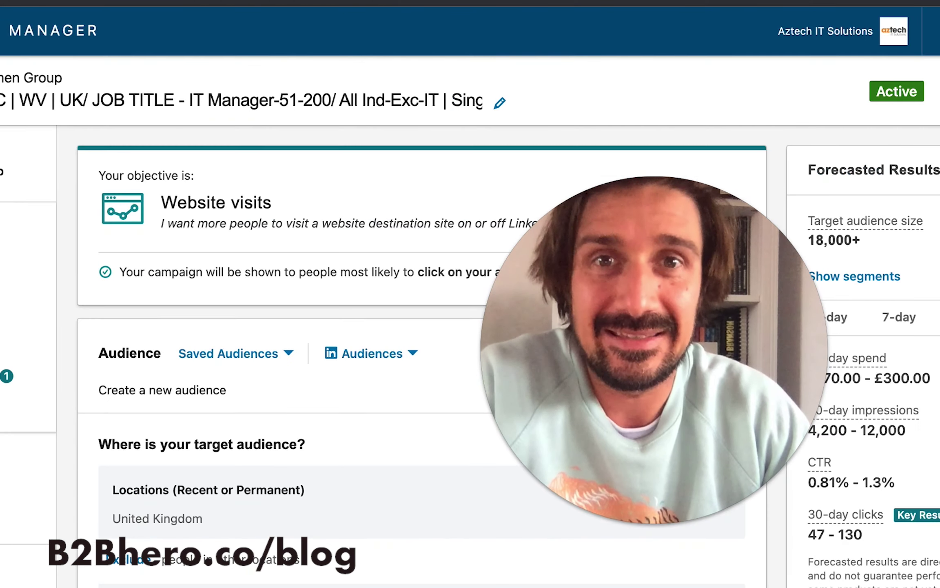
scroll(309, 397, "down", 10)
scroll(309, 397, "down", 5)
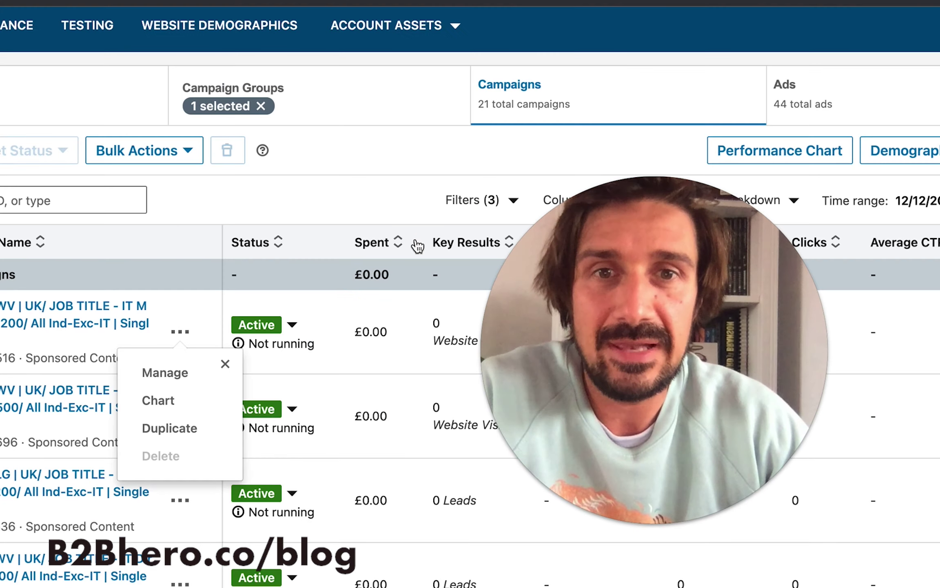
- Dismiss the first campaign's options menu
key("Escape")
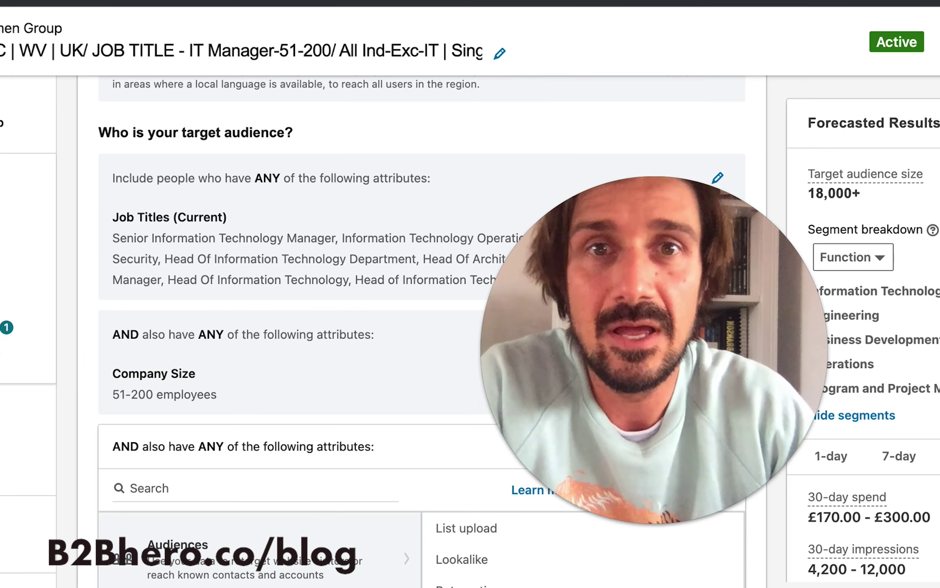
scroll(389, 255, "up", 10)
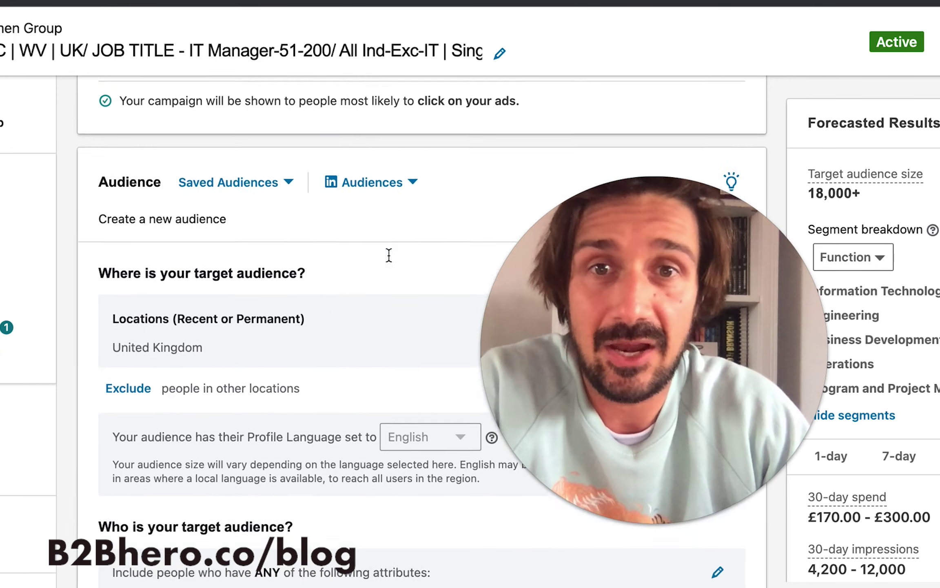
scroll(389, 255, "up", 5)
left_click_drag(612, 266, 754, 326)
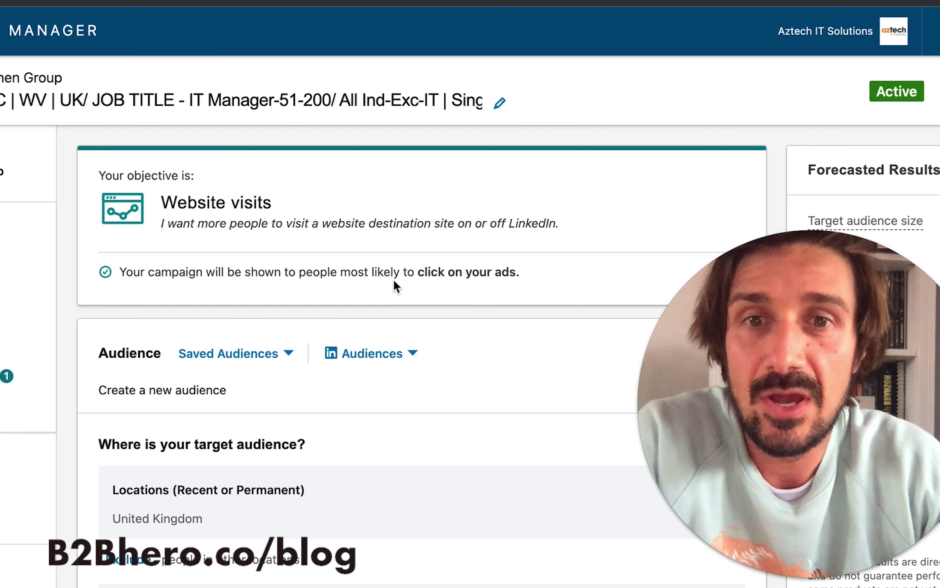
scroll(393, 278, "down", 1)
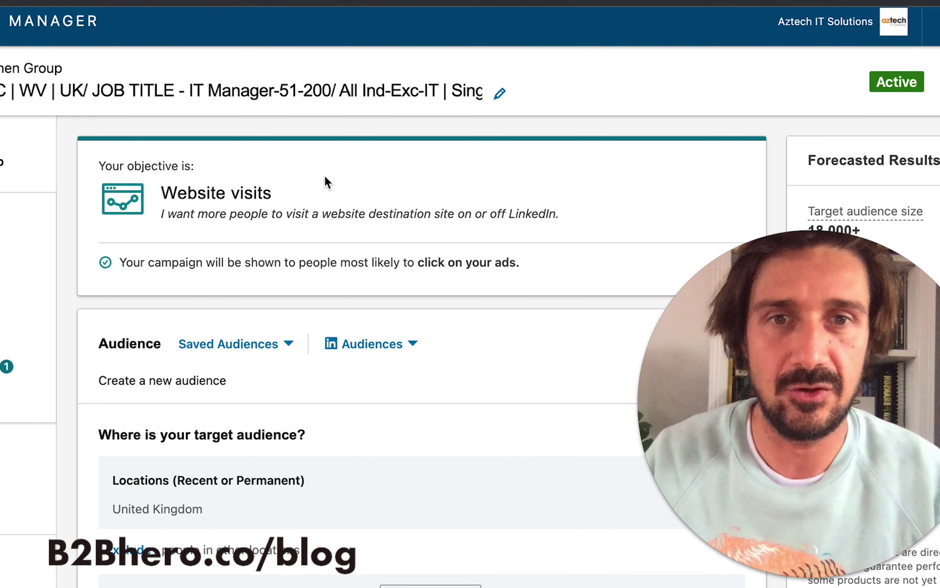
scroll(322, 347, "down", 6)
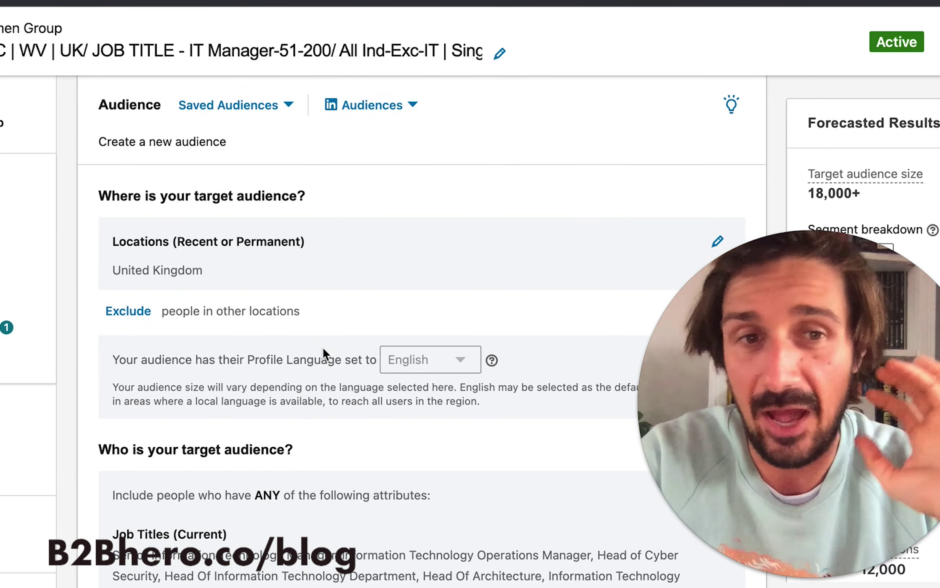
scroll(322, 347, "down", 3)
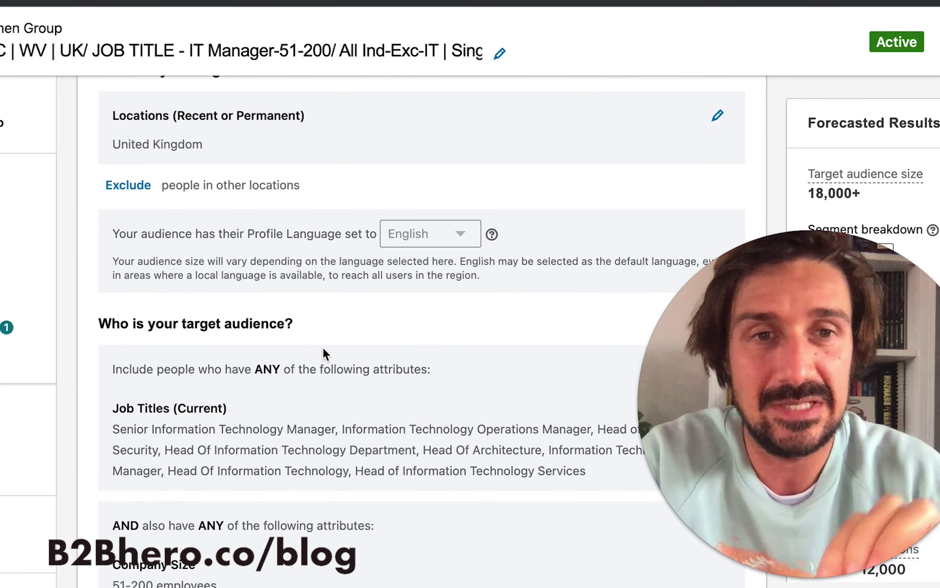
scroll(322, 346, "down", 1)
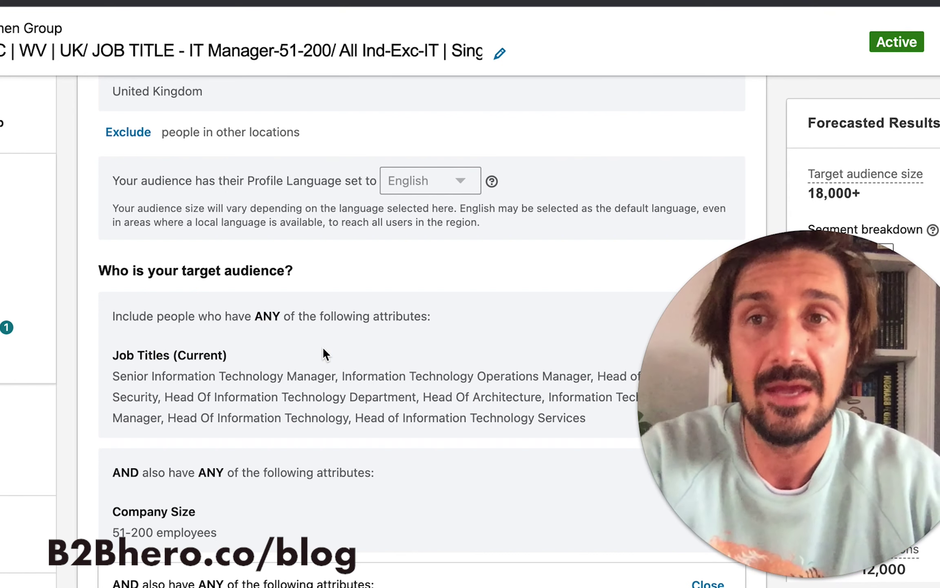
scroll(323, 353, "down", 1)
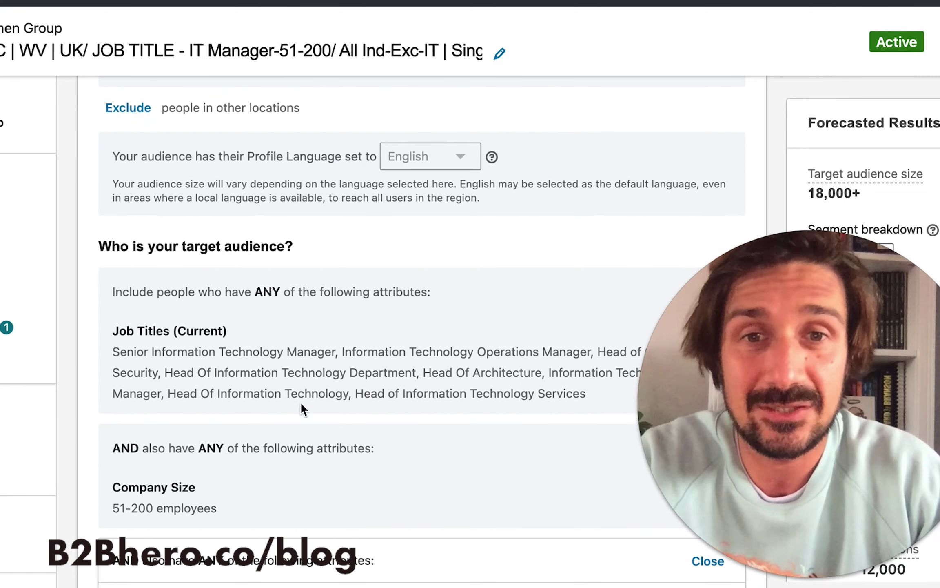
scroll(322, 339, "up", 3)
scroll(309, 281, "down", 7)
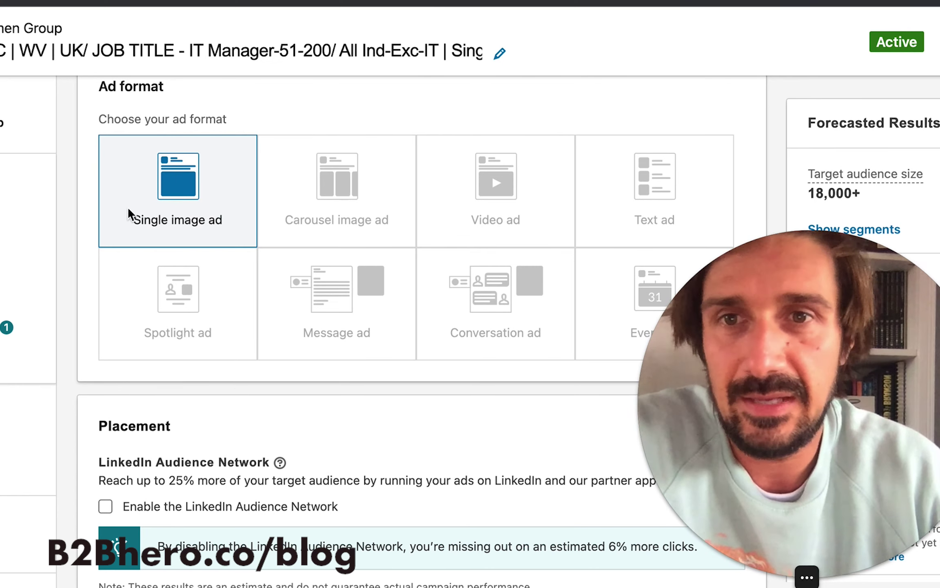
scroll(451, 235, "down", 5)
scroll(451, 232, "up", 14)
scroll(451, 233, "down", 20)
scroll(450, 226, "down", 7)
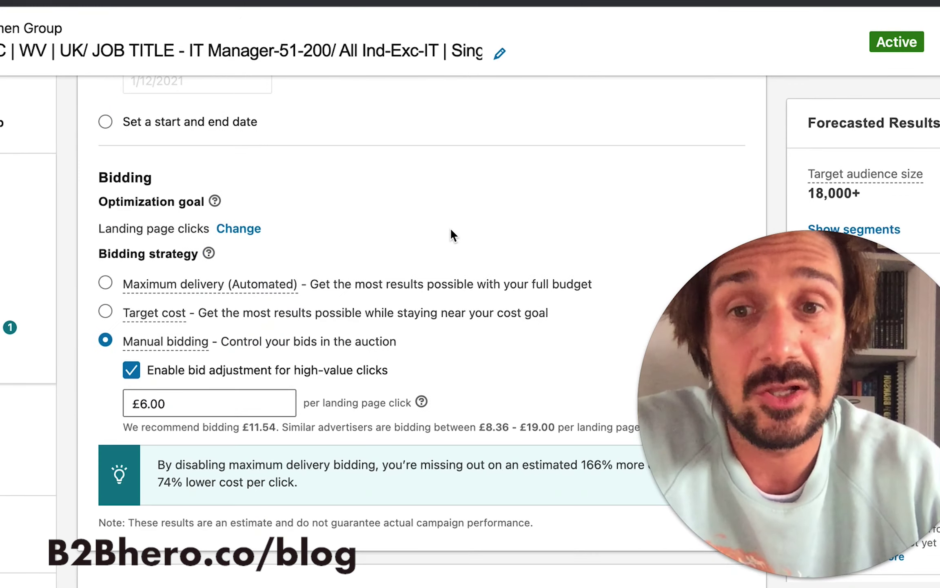
scroll(502, 267, "down", 1)
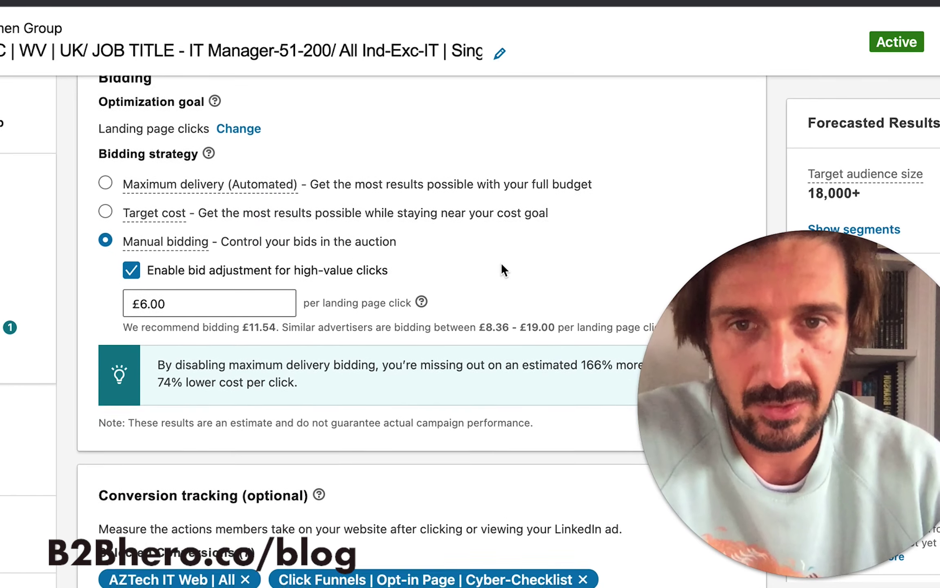
scroll(503, 269, "down", 1)
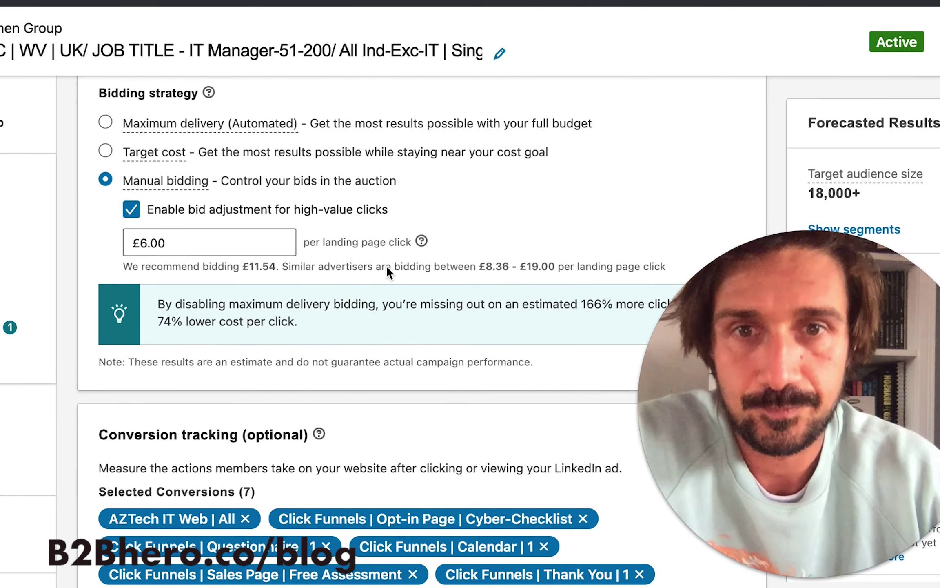
scroll(386, 266, "down", 2)
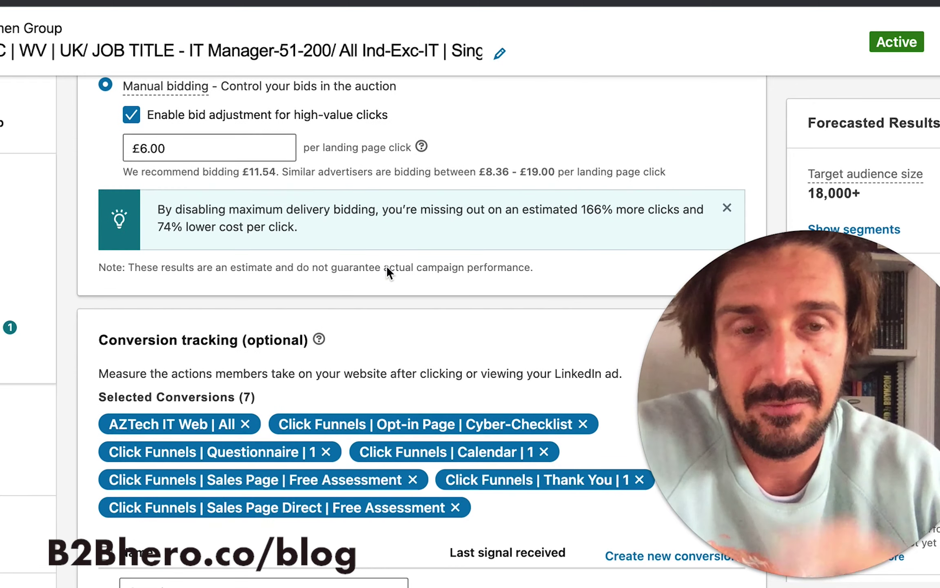
scroll(387, 265, "down", 1)
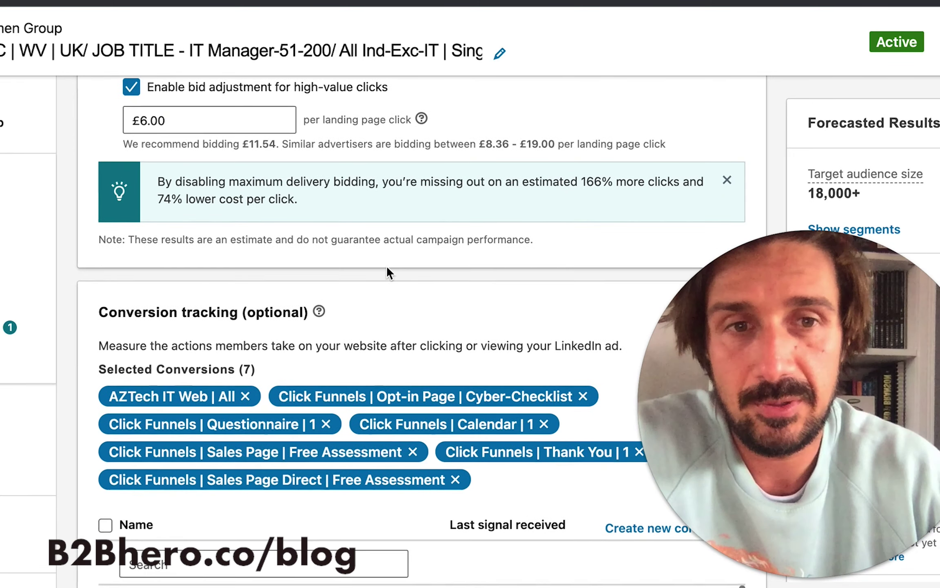
scroll(387, 265, "down", 5)
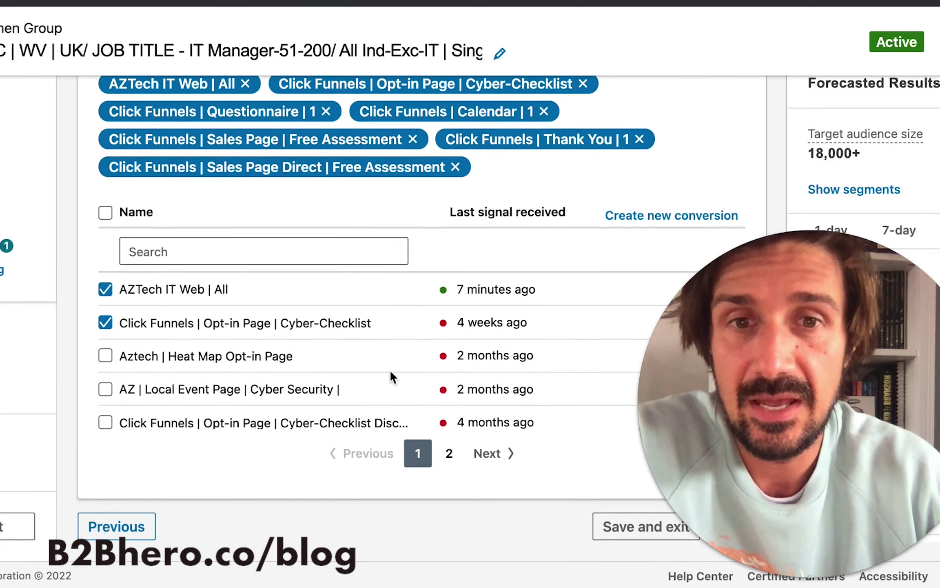
scroll(389, 389, "down", 1)
scroll(389, 388, "up", 1)
scroll(389, 388, "up", 6)
scroll(389, 388, "down", 6)
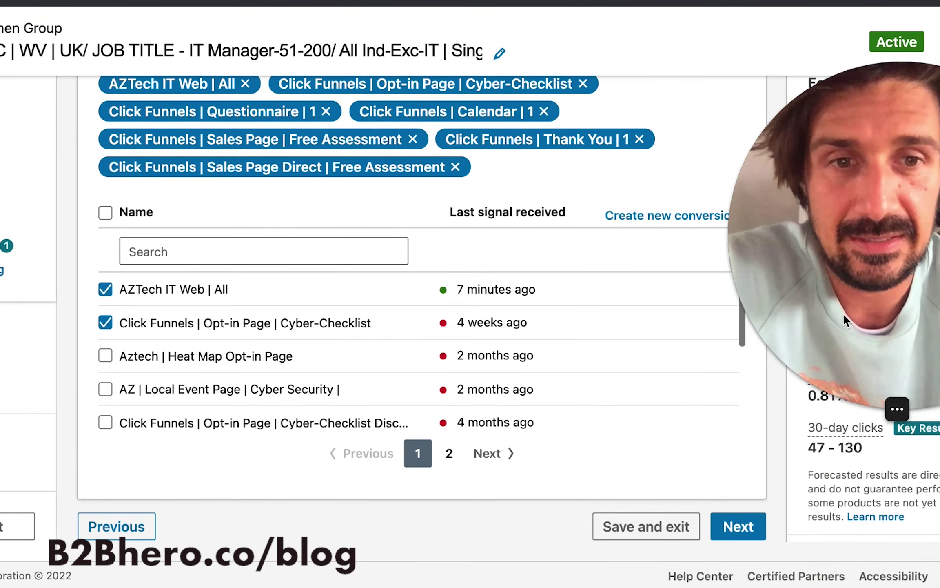
- Continue to the ads step and review the four Download Checklist single image ads
left_click(741, 529)
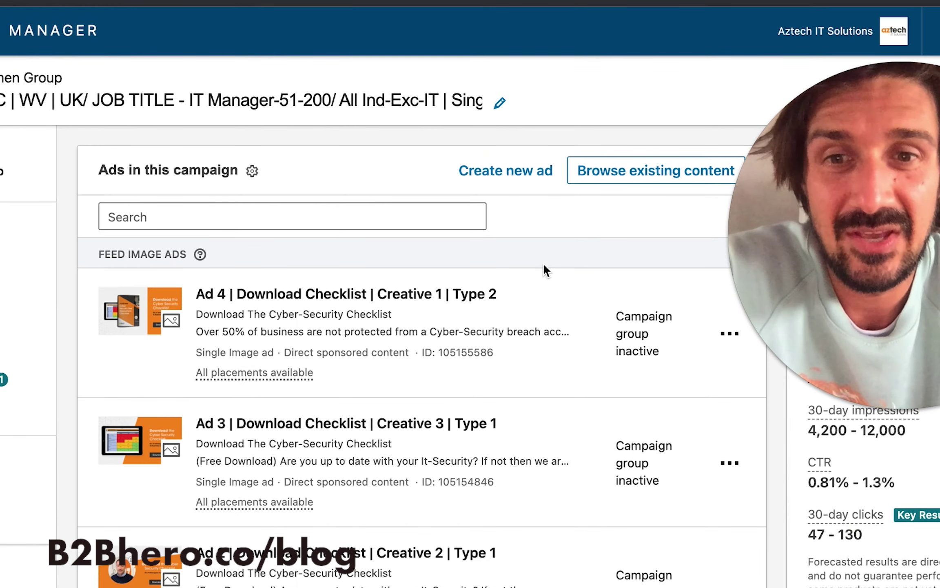
scroll(544, 265, "down", 4)
scroll(543, 269, "down", 1)
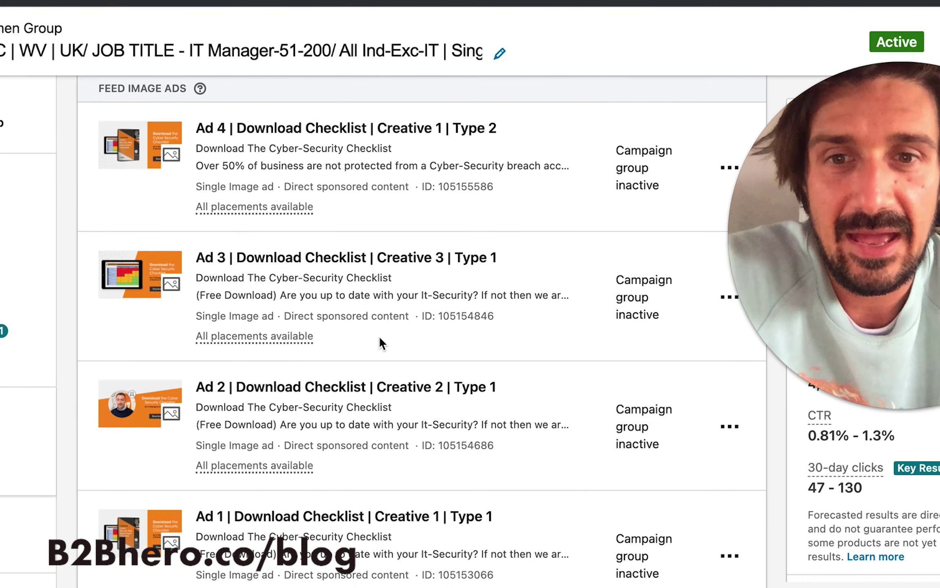
scroll(380, 336, "down", 3)
scroll(384, 342, "up", 2)
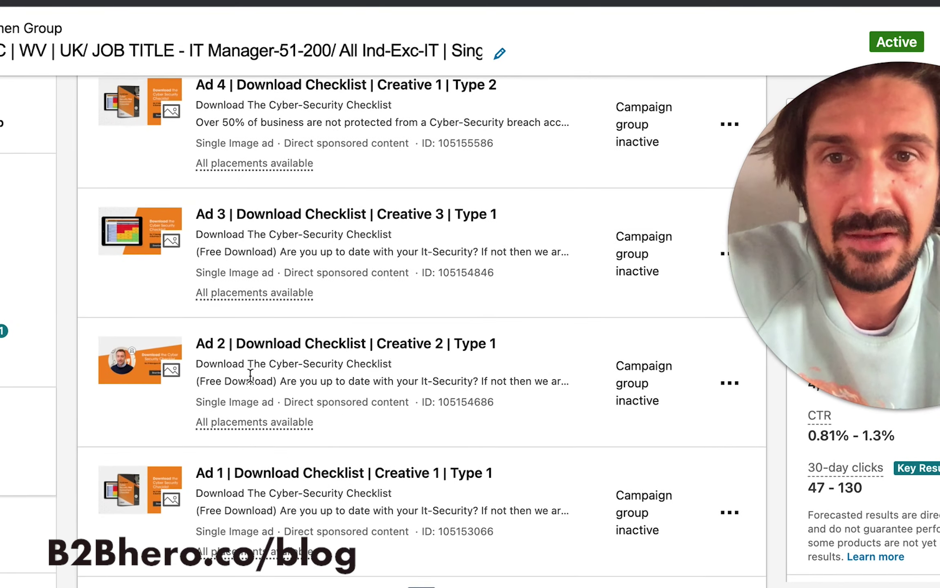
scroll(241, 306, "up", 2)
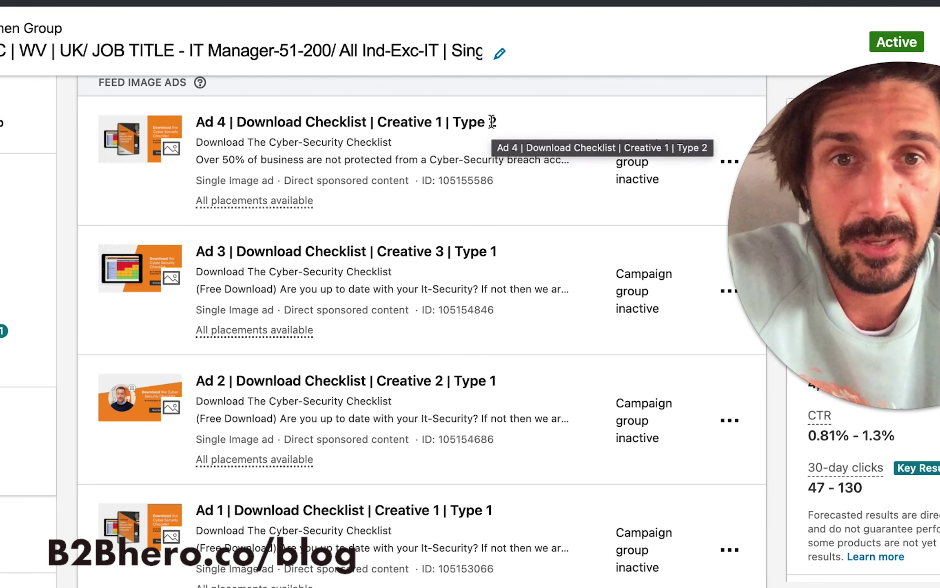
scroll(447, 354, "down", 1)
scroll(446, 348, "up", 1)
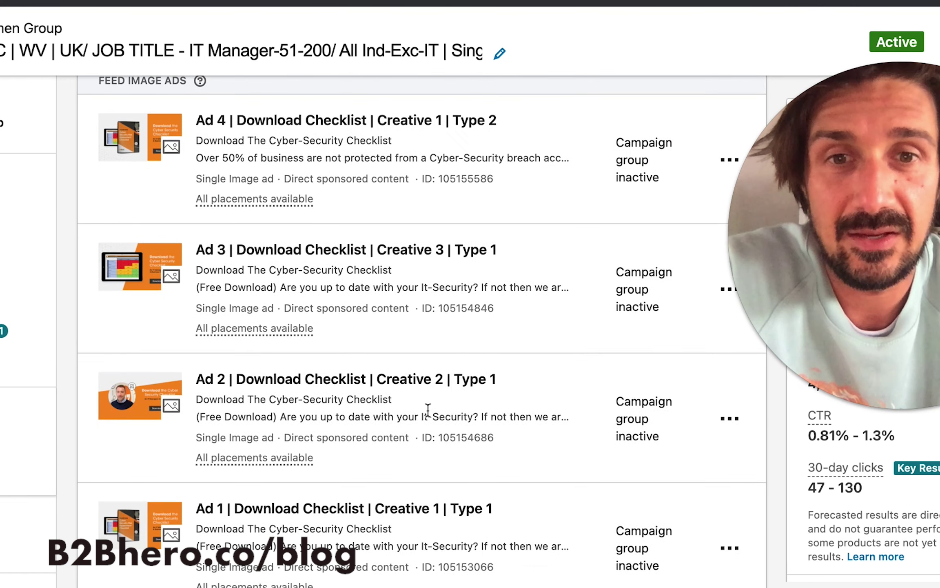